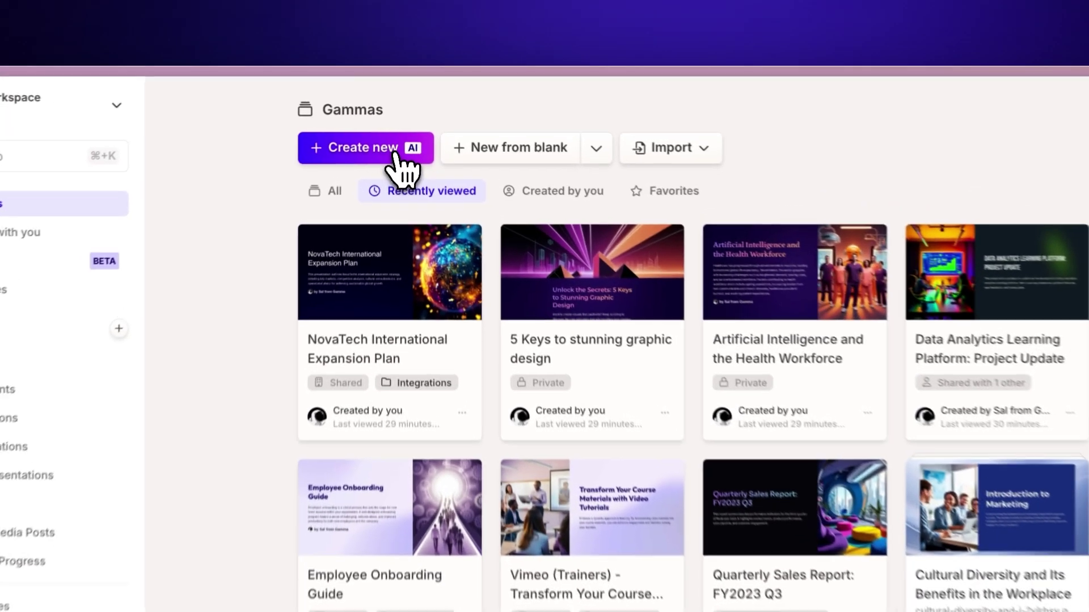
Start an AI-generated gamma from a prompt about building a high-performing remote team
click(380, 109)
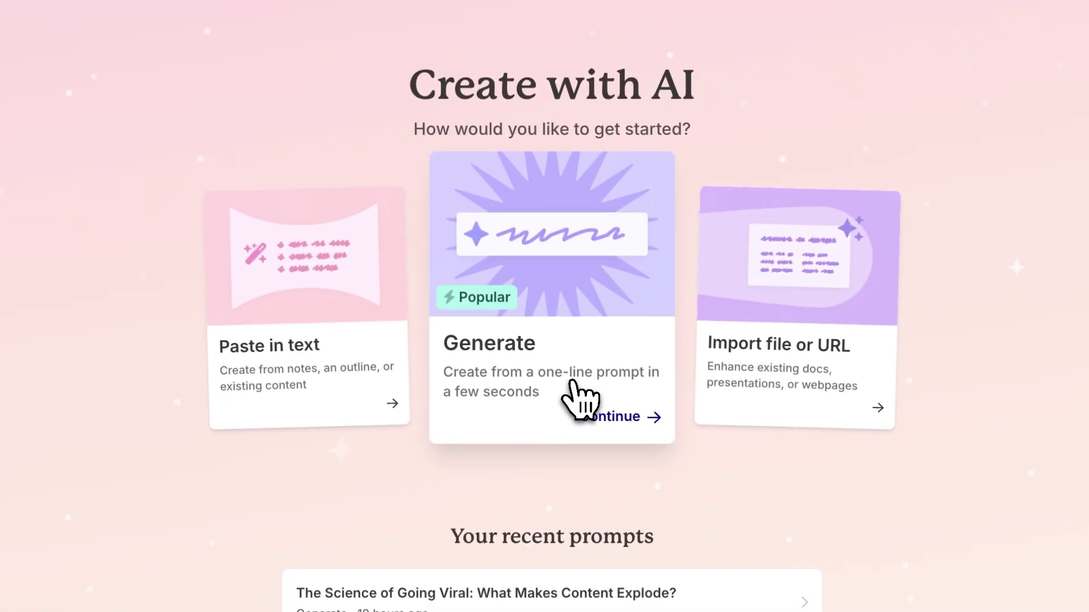
mouse_move(544, 358)
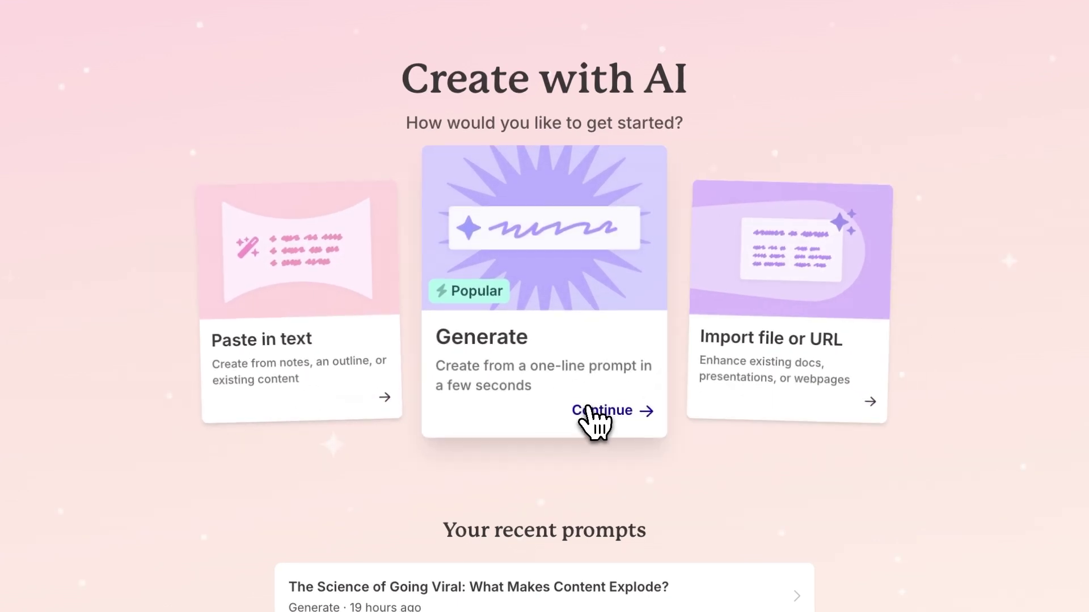
click(593, 419)
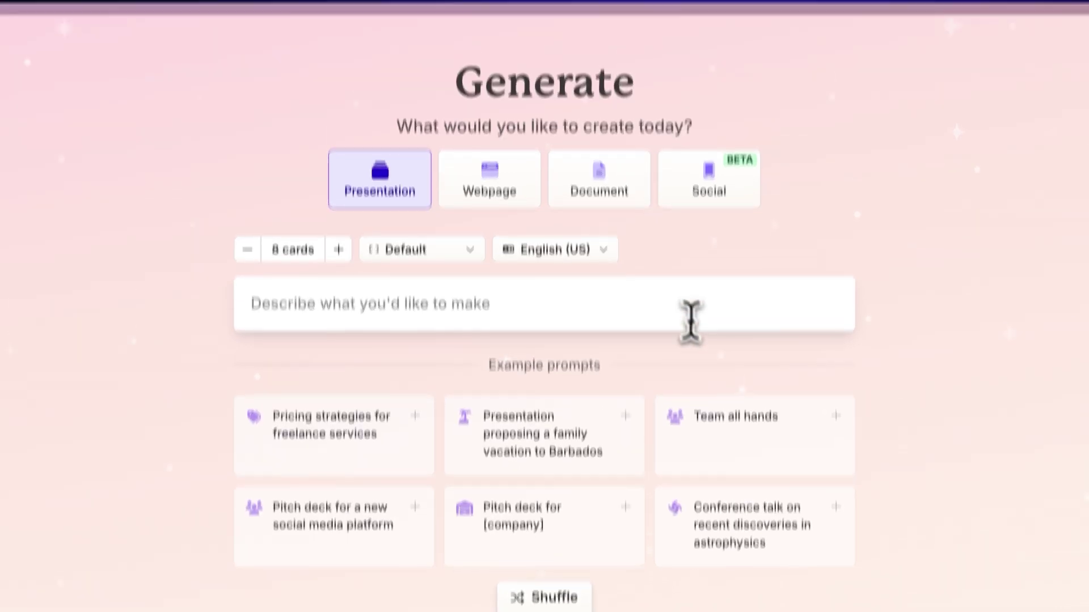
click(691, 231)
text(How to Build a High-Performing Remote Team)
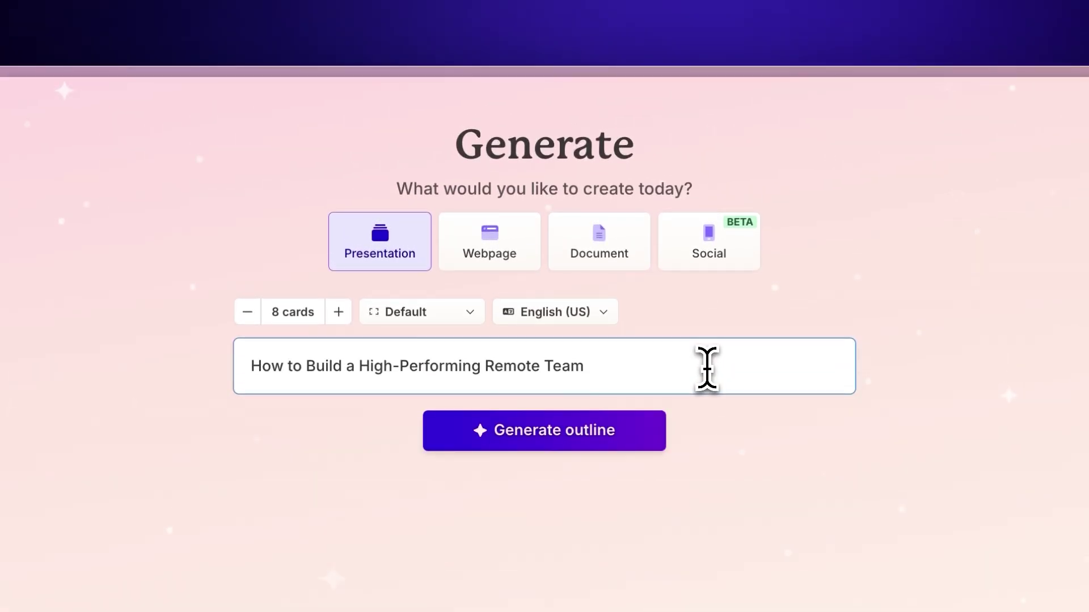
Make it a portrait Social post and generate the 8-card outline
click(709, 255)
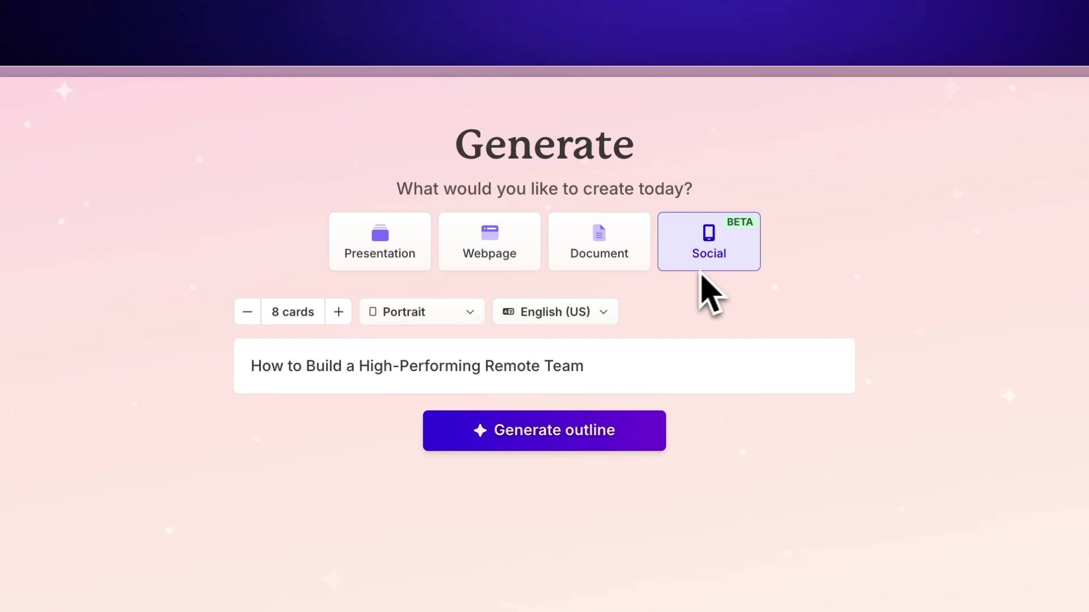
click(477, 315)
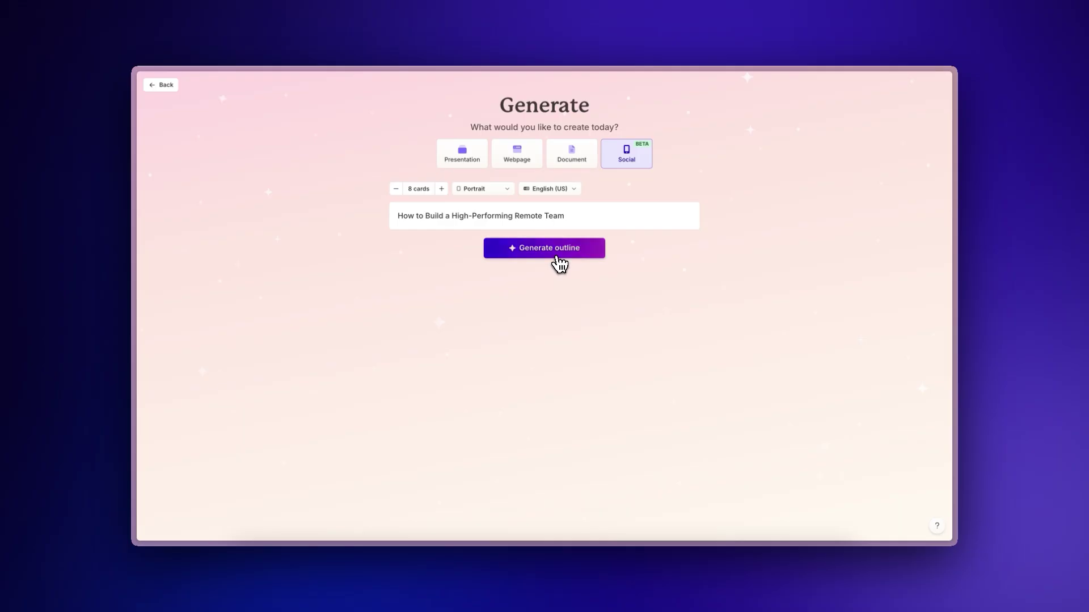
click(544, 249)
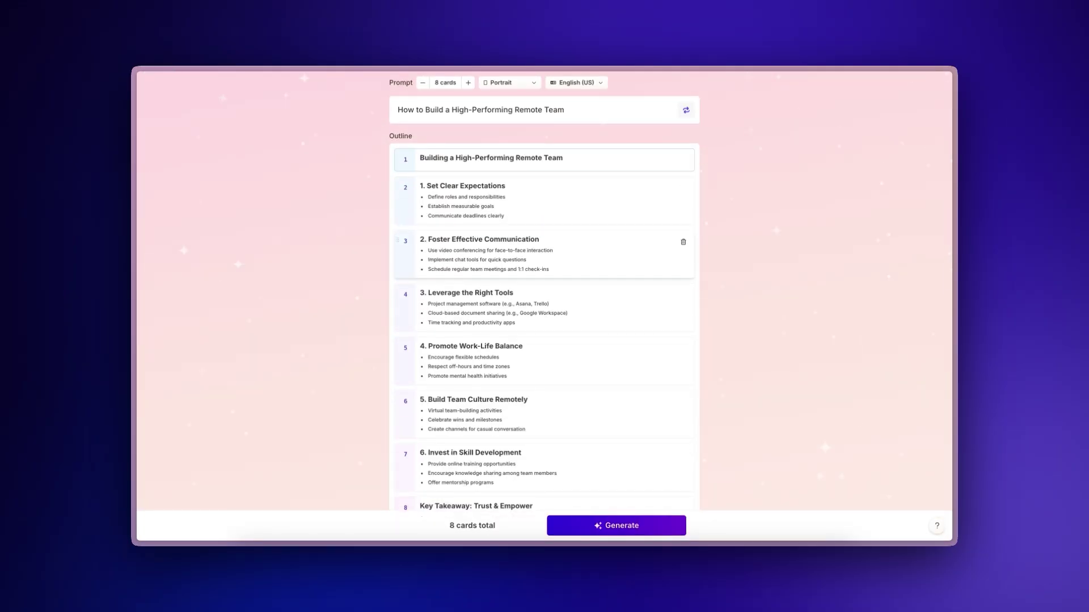
scroll(592, 254, down, 10)
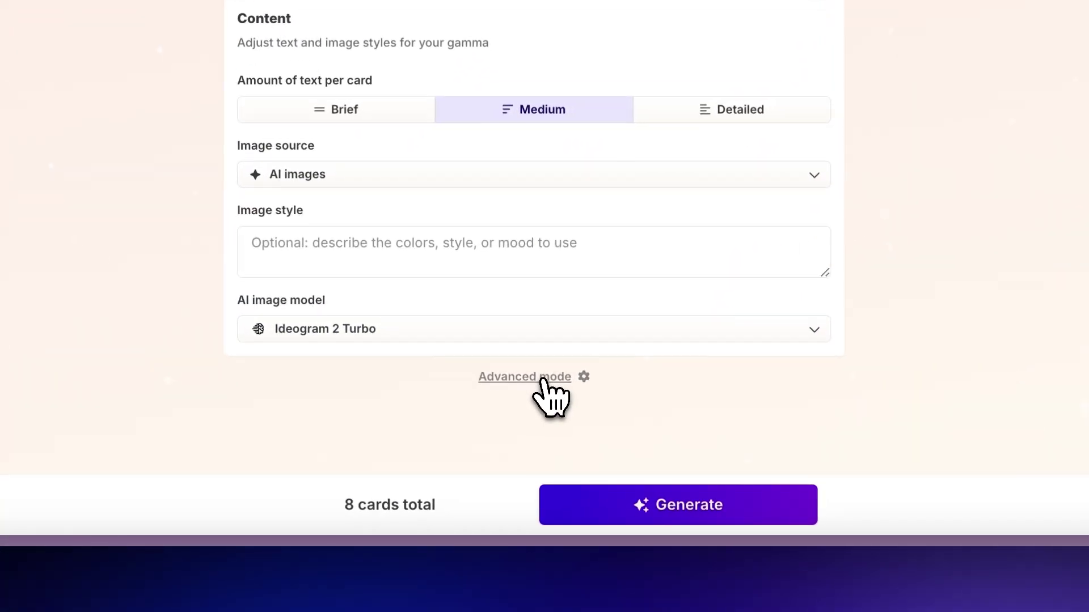
Switch the outline to Advanced mode as freeform text with the card count raised to 10
click(545, 379)
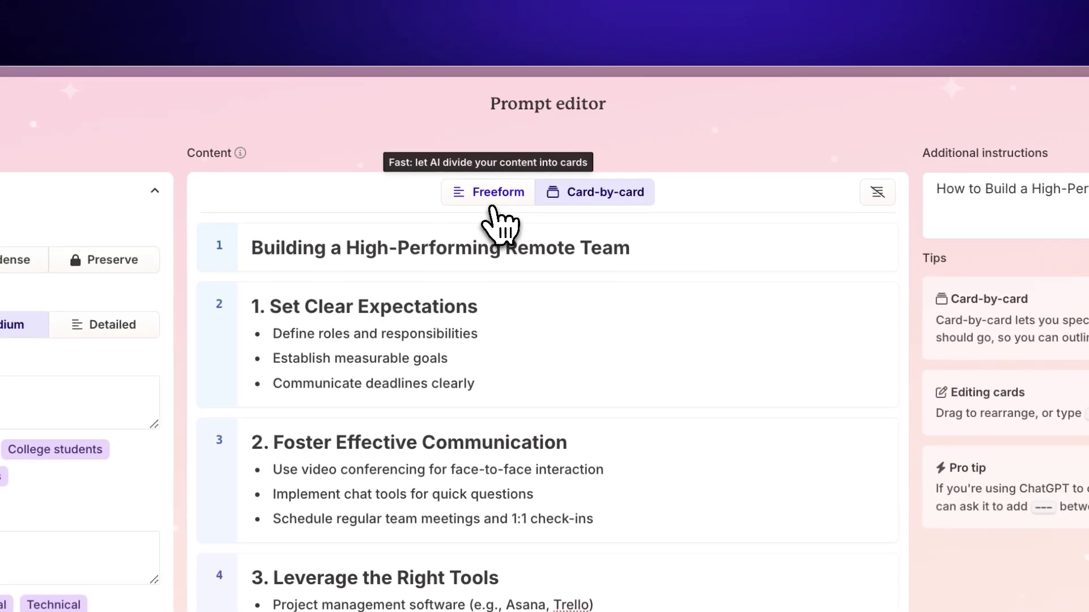
click(498, 192)
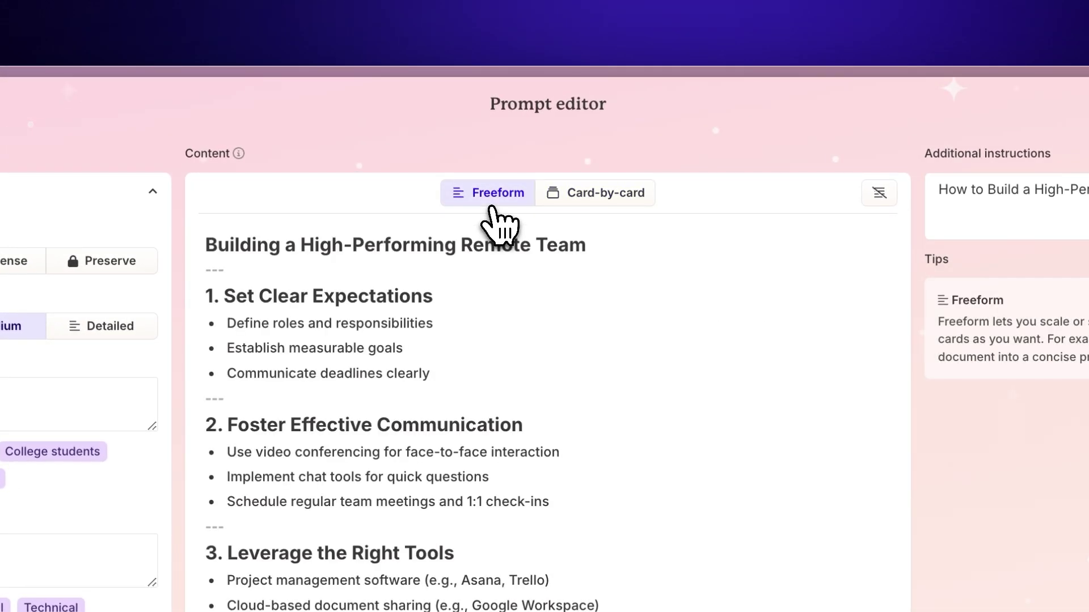
click(606, 192)
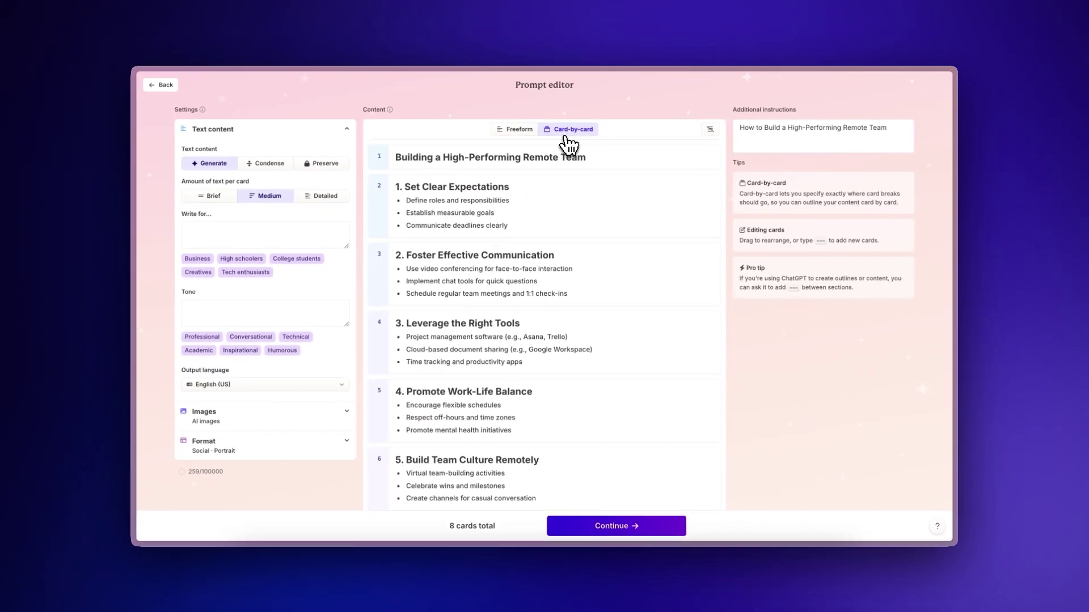
click(514, 130)
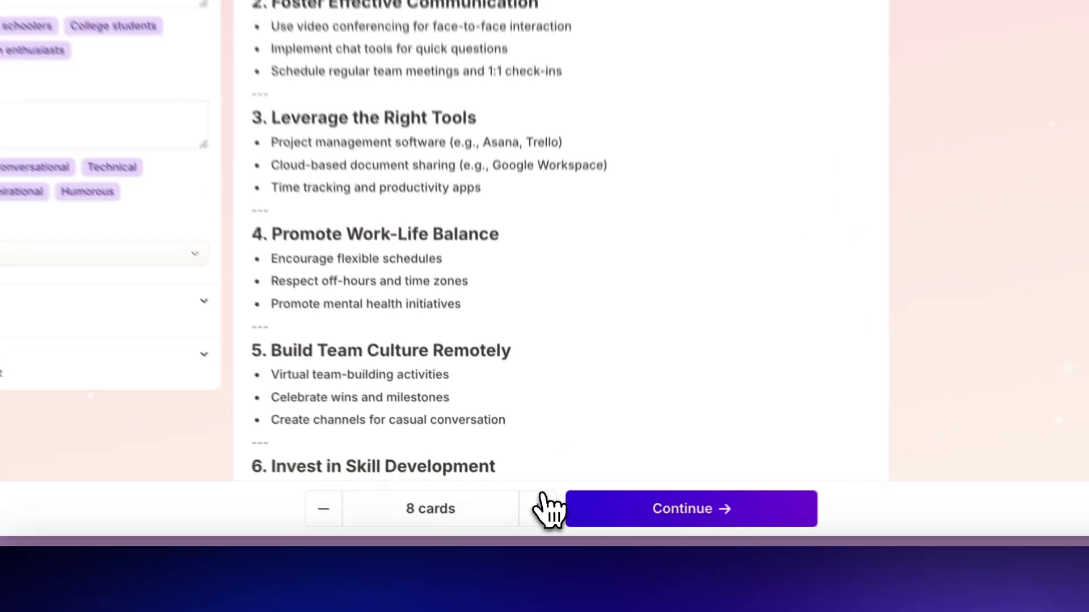
click(544, 509)
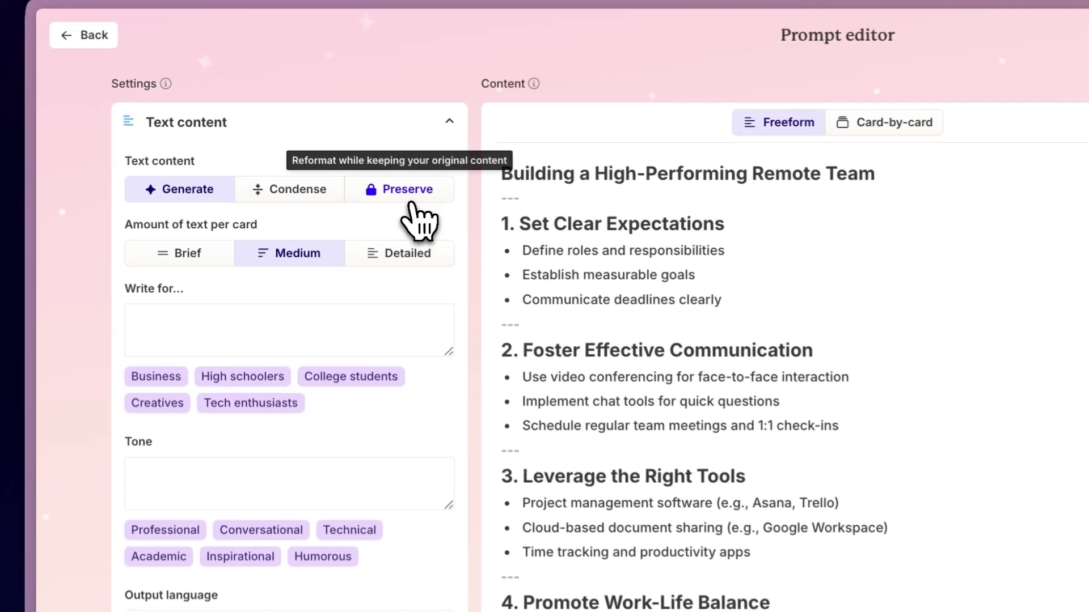
Use Generate text mode, writing for executives and industry leaders in a persuasive business tone
click(320, 163)
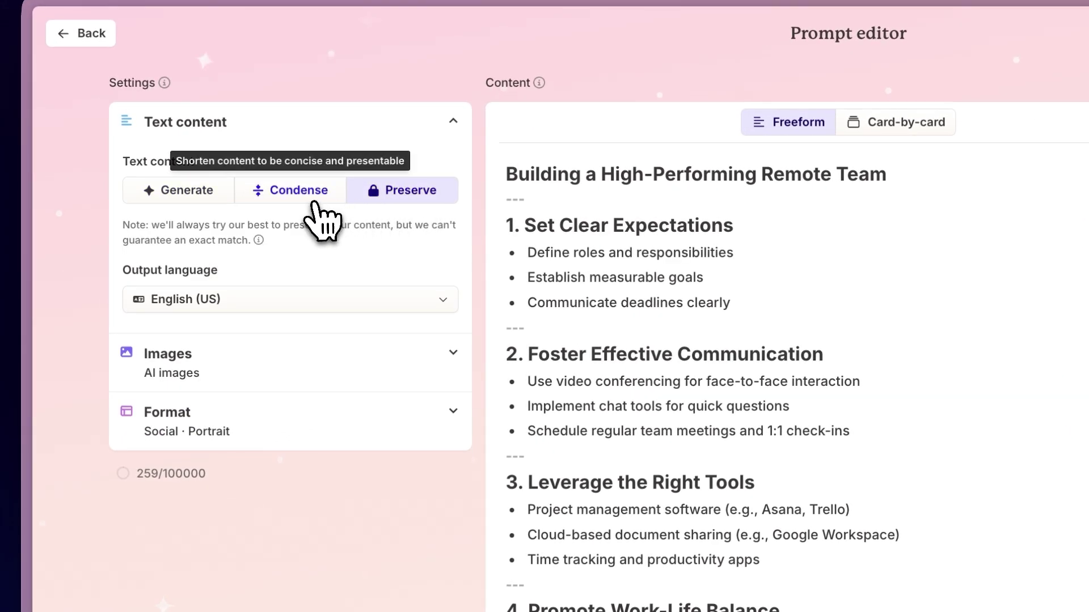
click(290, 189)
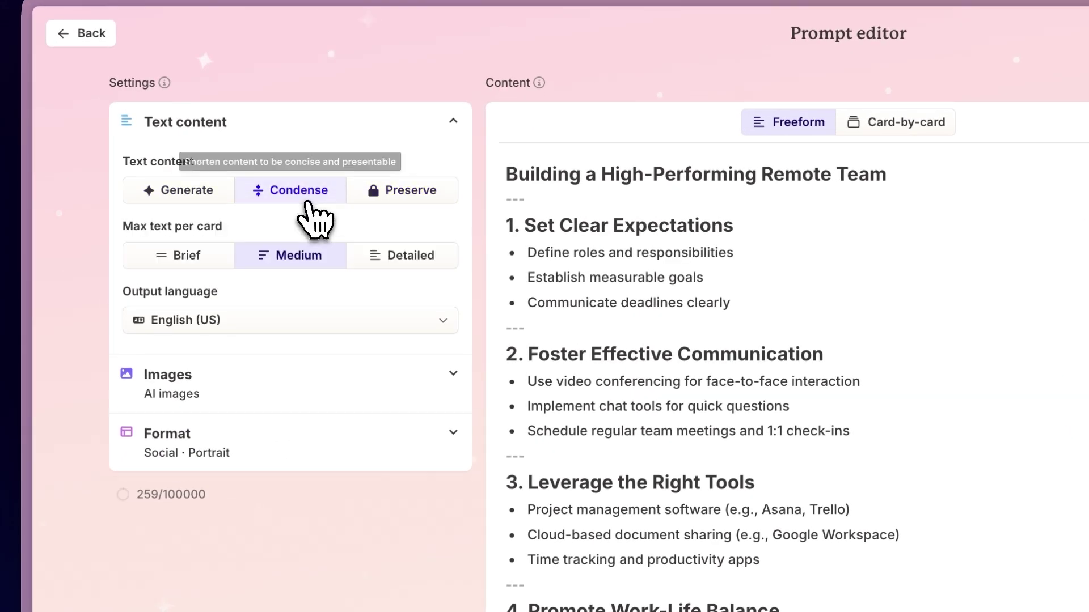
click(187, 190)
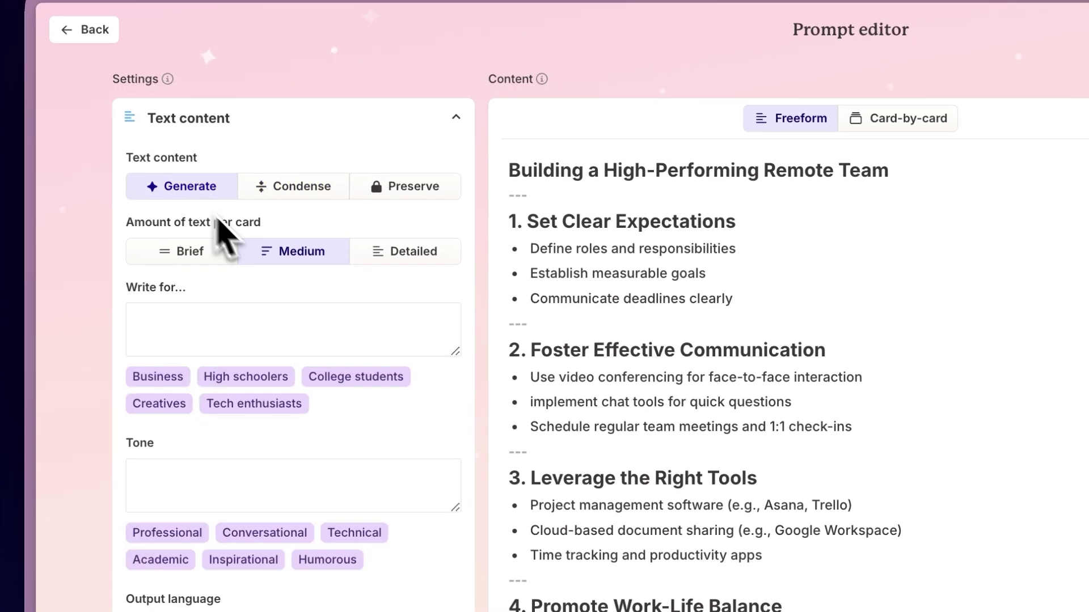
click(428, 332)
text(For executives and industry le)
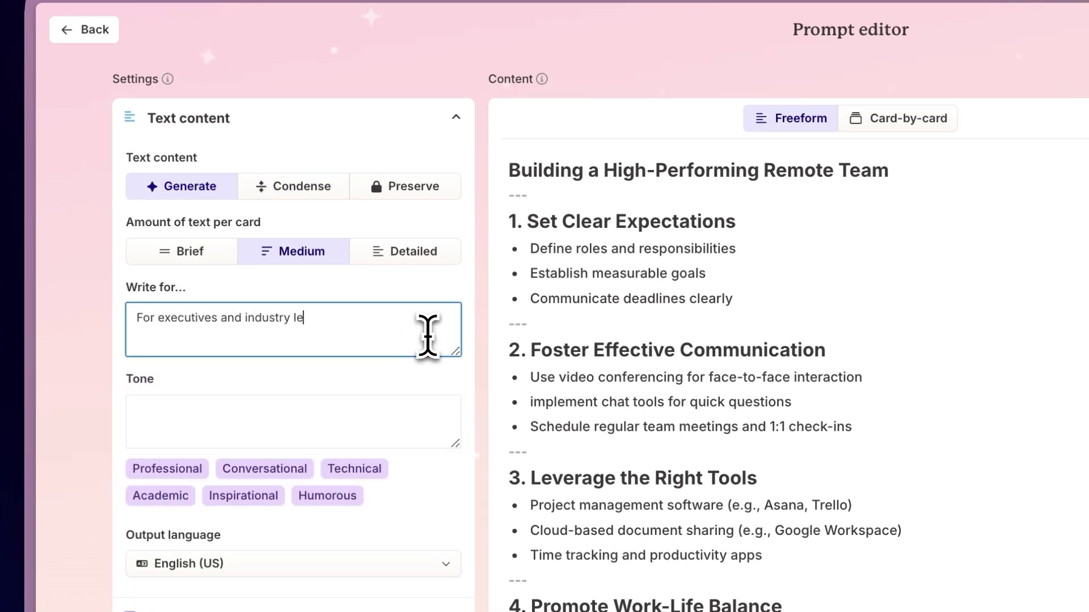
click(428, 417)
text(Persuasive writing for a business context)
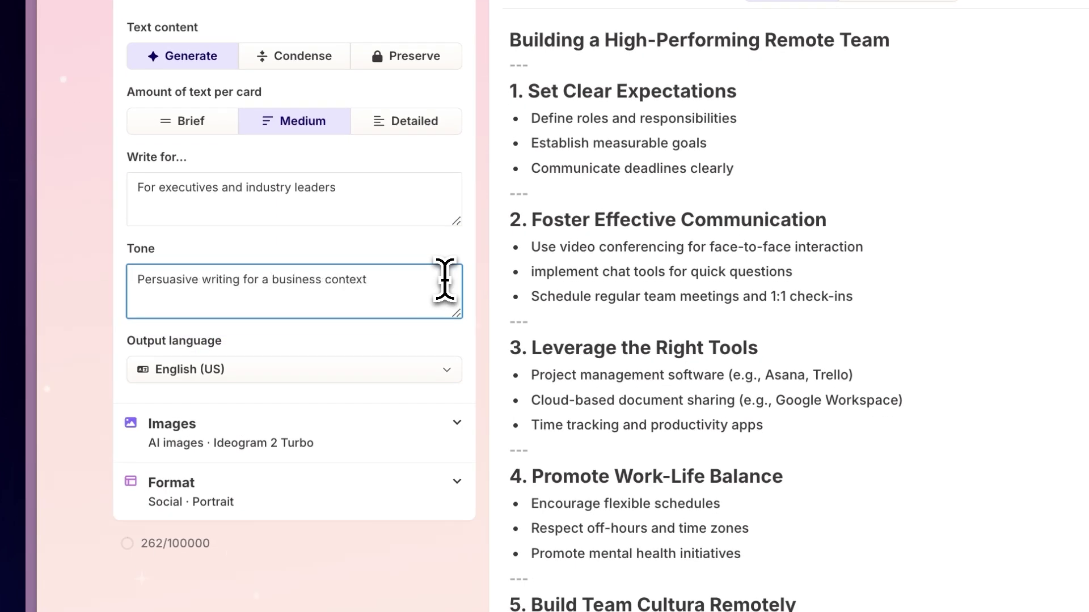
scroll(460, 375, down, 2)
Keep AI-generated images as the image source
click(460, 332)
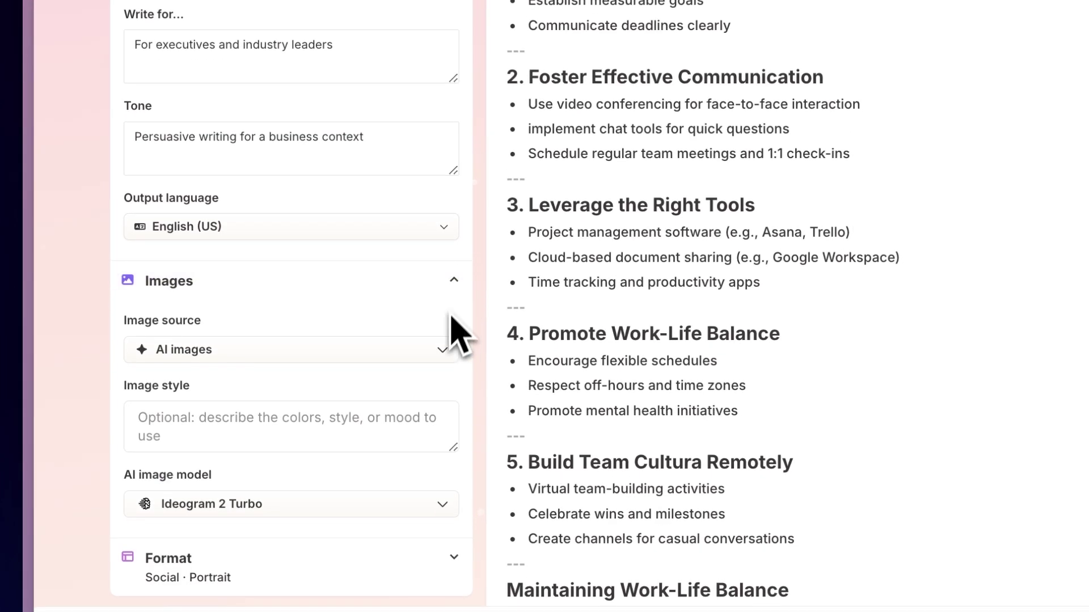
click(442, 349)
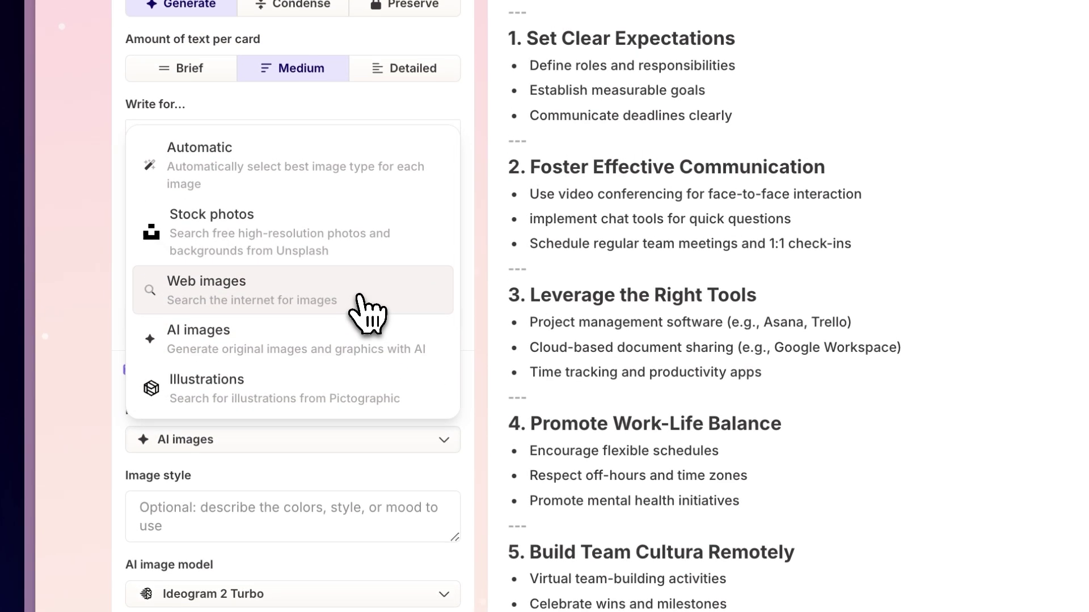
click(389, 344)
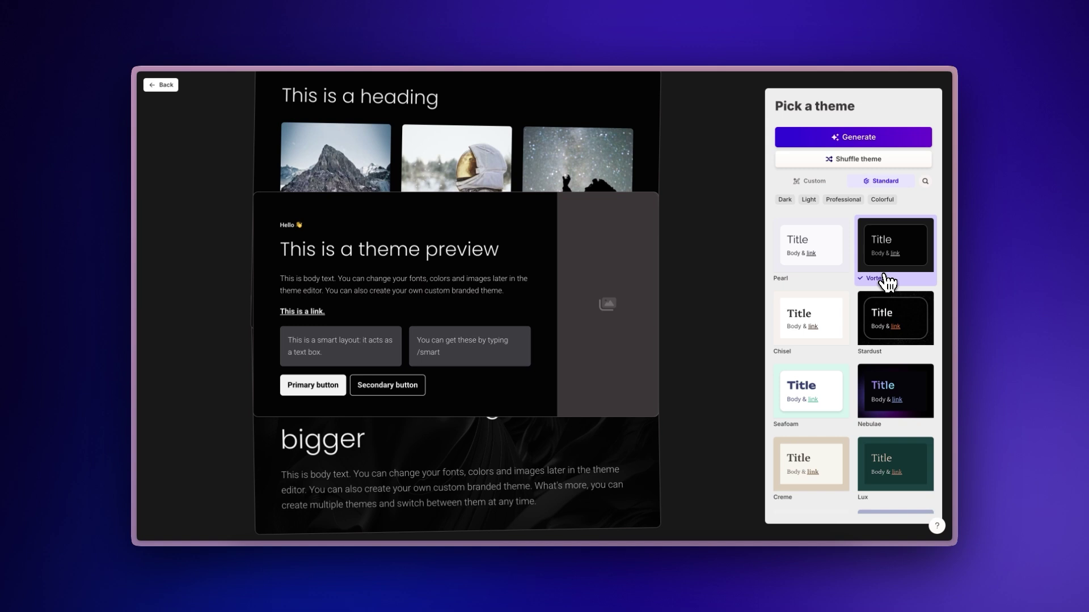
Preview the Chisel, Stardust, Seafoam and Nebulae themes
click(813, 328)
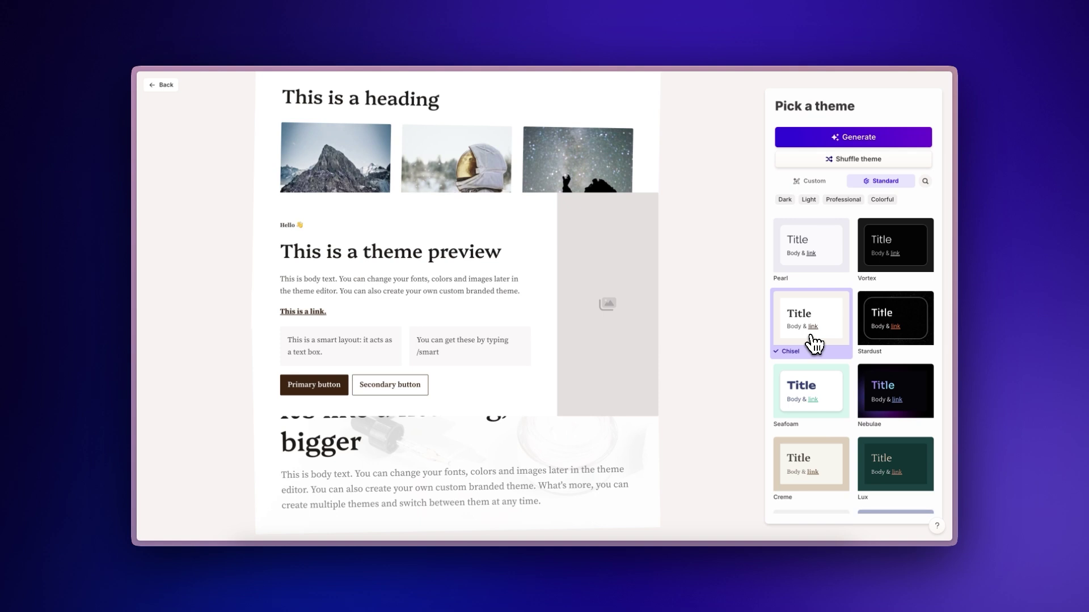
click(895, 319)
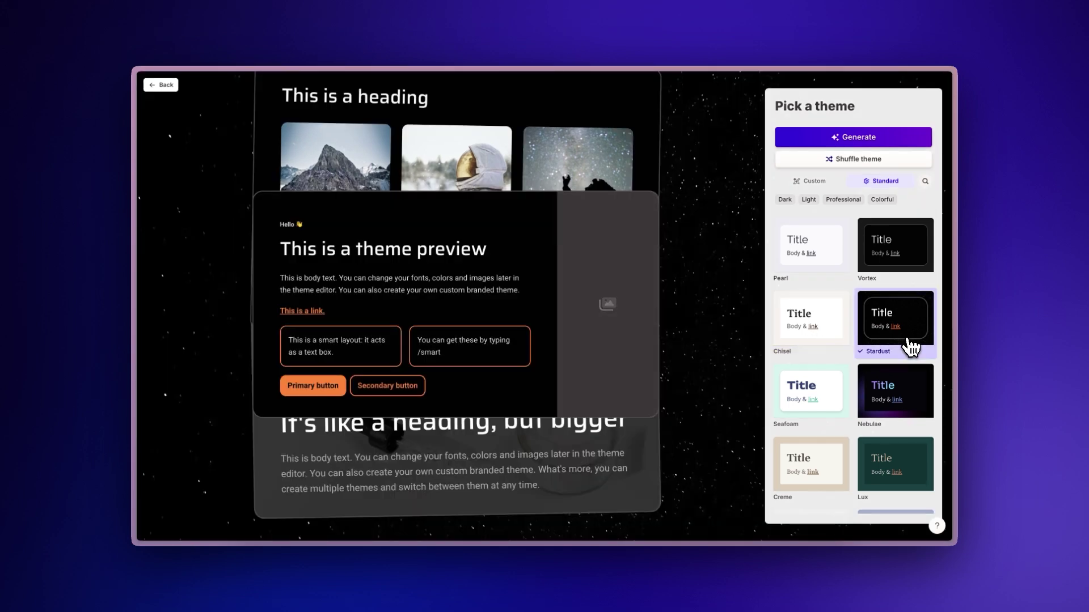
click(812, 395)
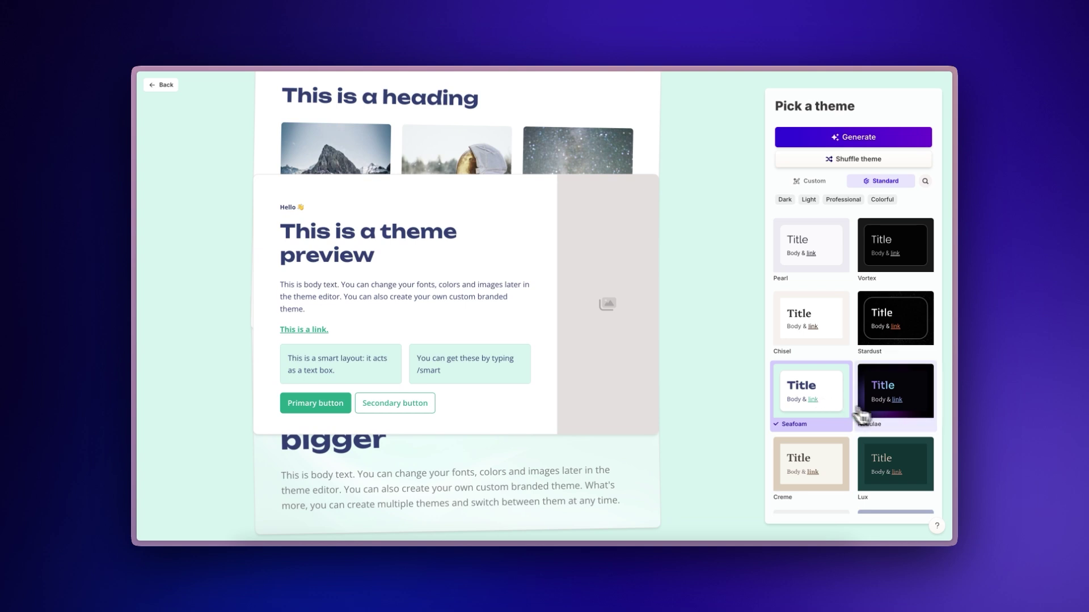
click(895, 396)
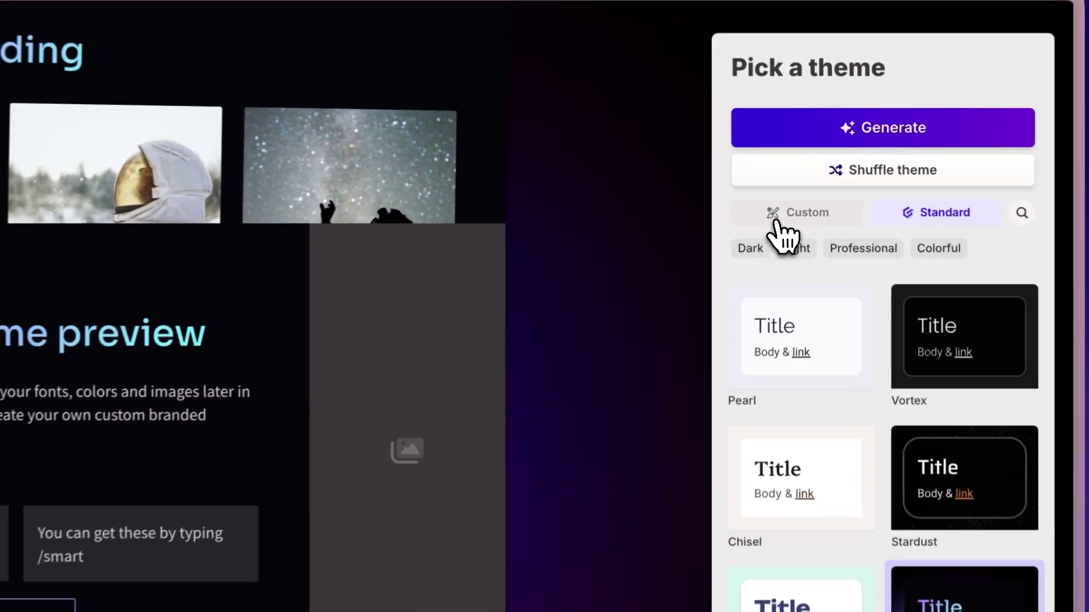
Apply the dark green custom theme and generate the carousel
click(808, 181)
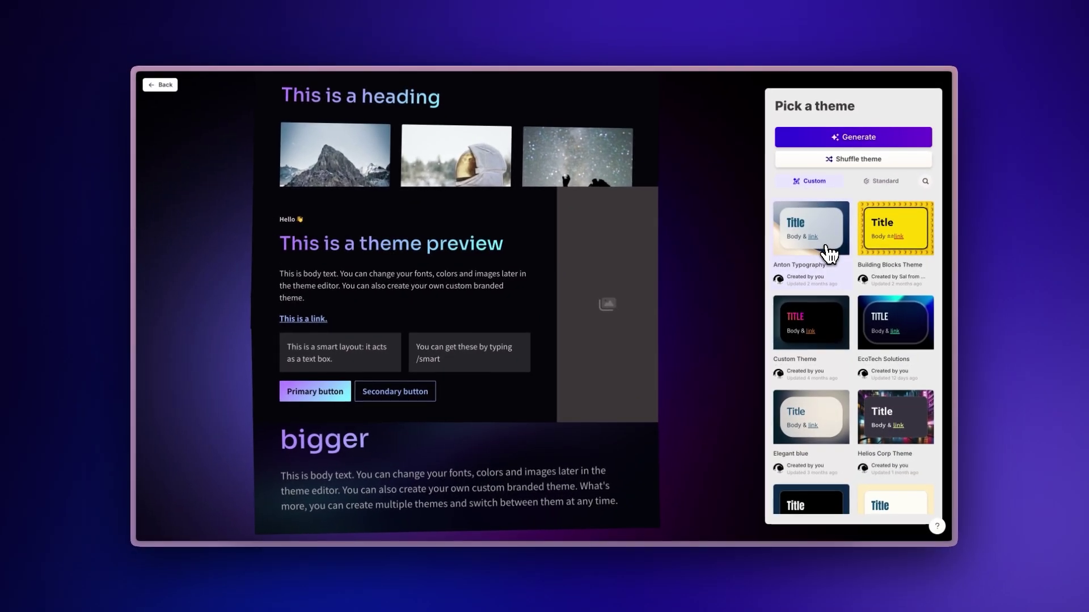
click(829, 252)
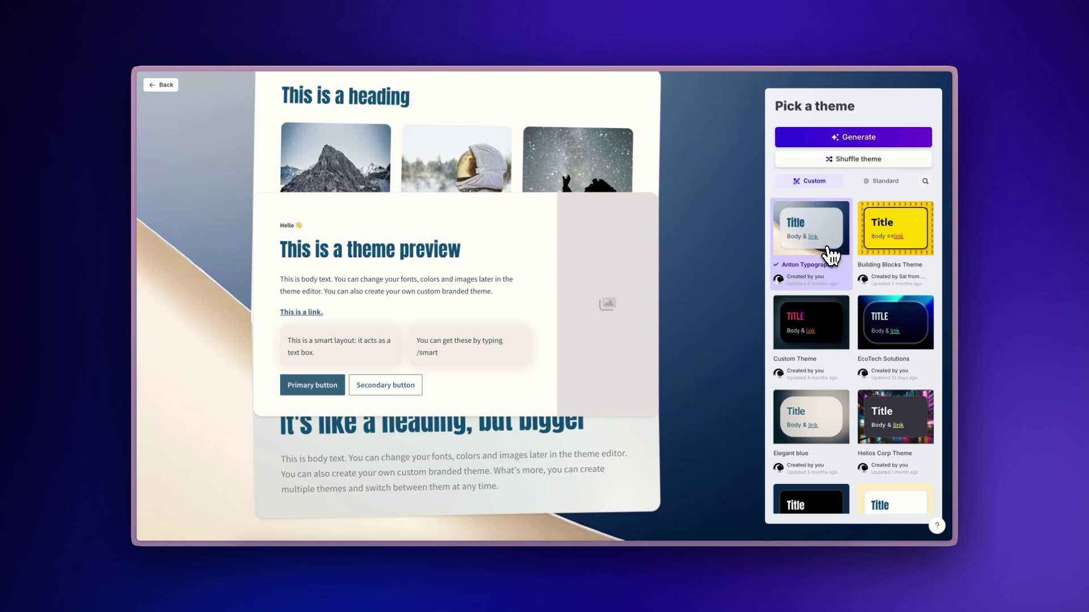
click(890, 328)
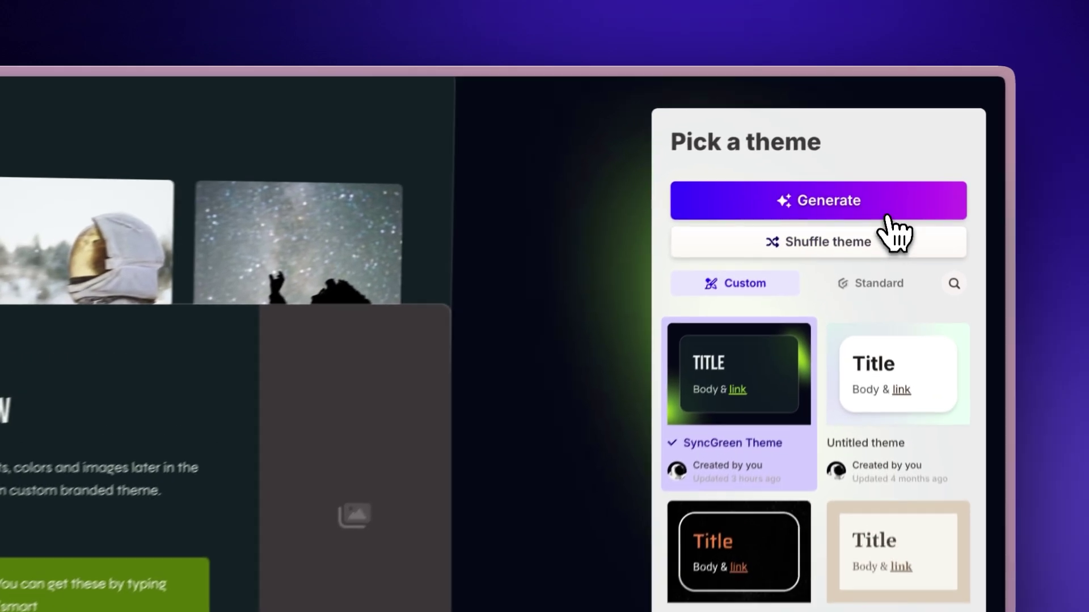
click(854, 137)
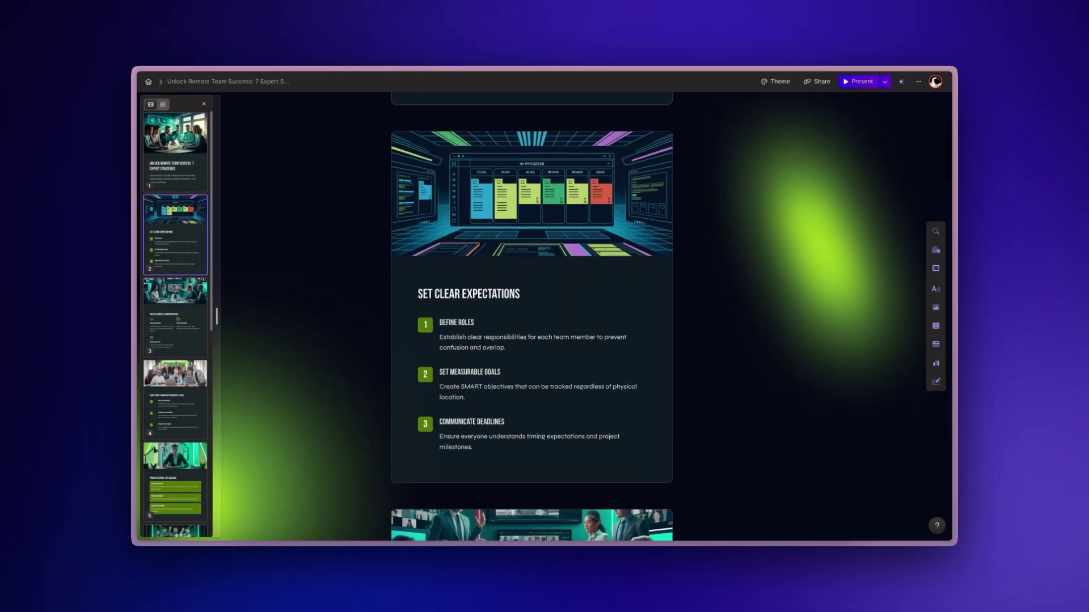
scroll(532, 341, down, 5)
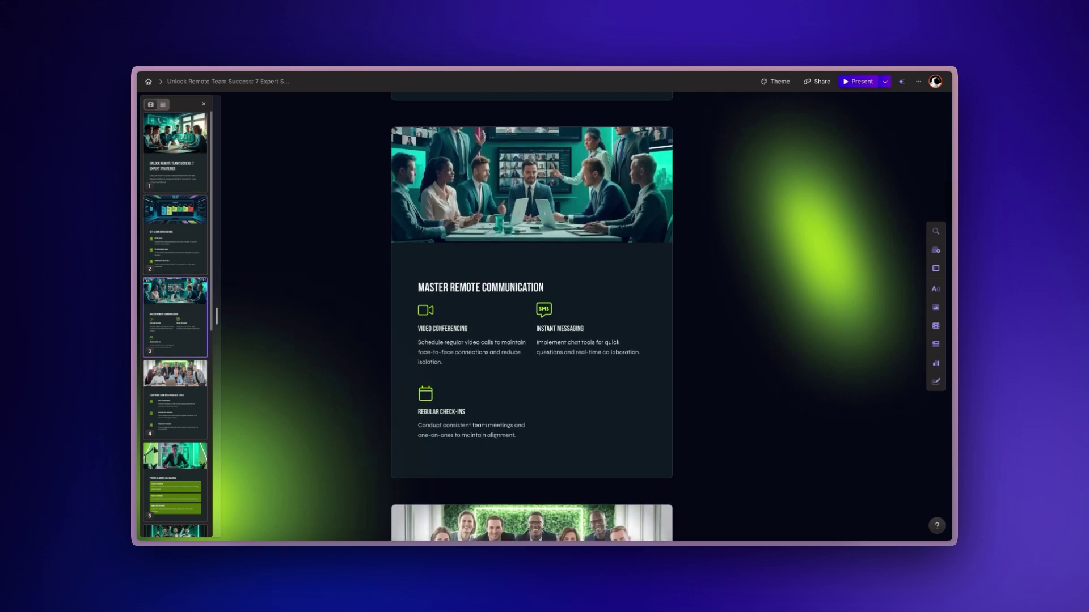
scroll(532, 340, down, 5)
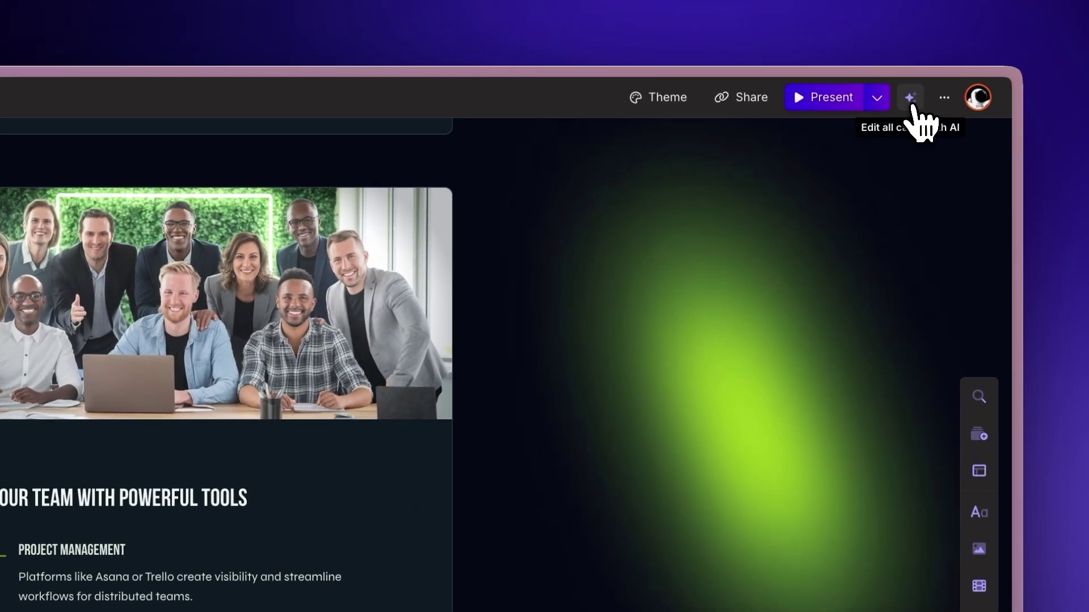
Condense and rewrite the Build a Strong Remote Culture card; re-lay out and re-illustrate Set Clear Expectations
click(910, 98)
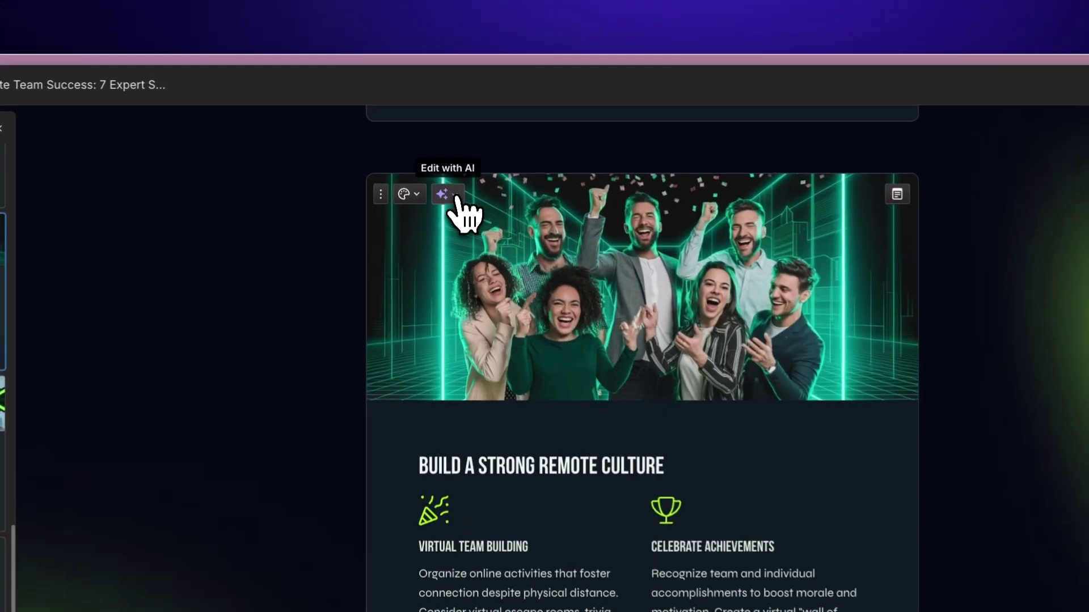
click(432, 136)
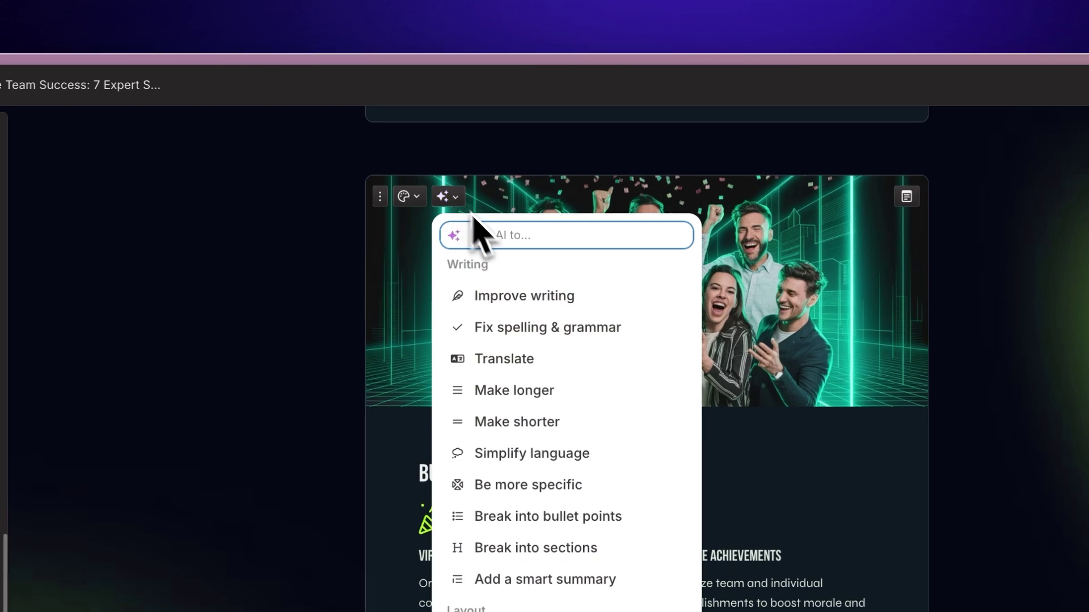
click(587, 421)
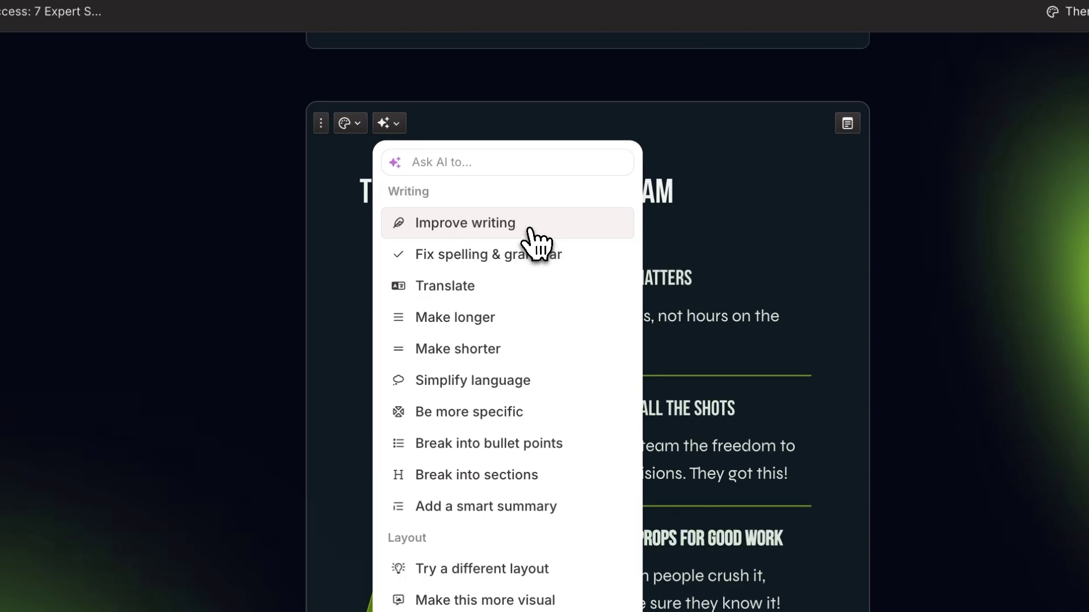
click(534, 224)
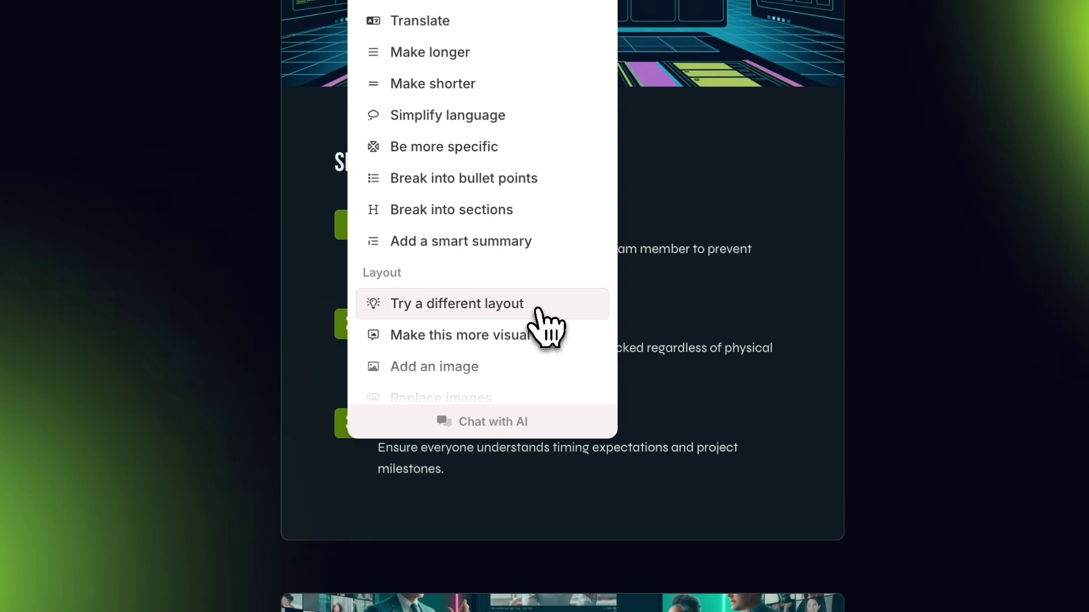
click(511, 304)
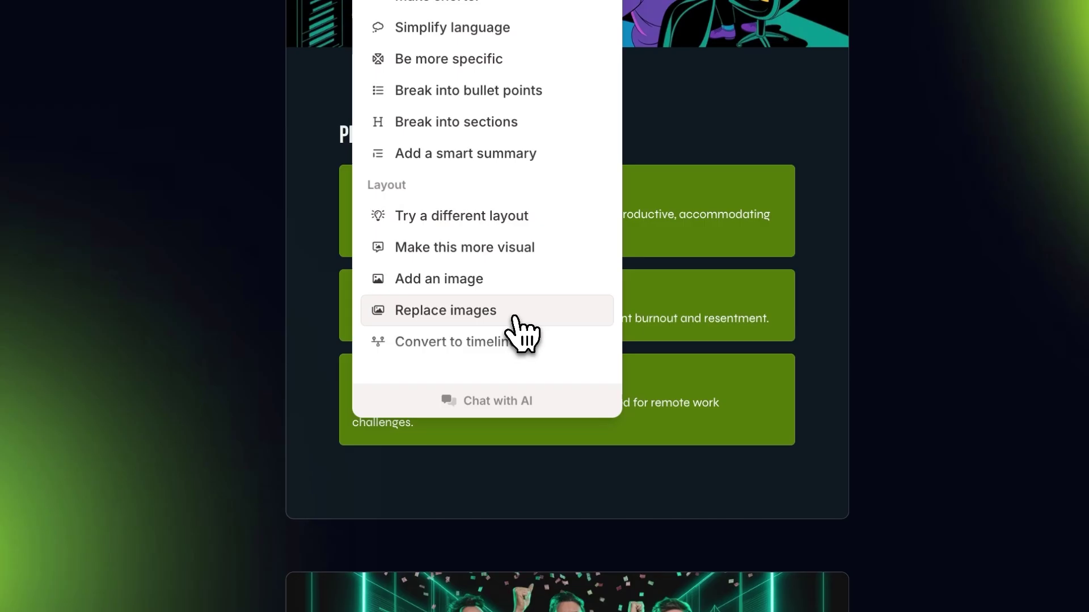
click(519, 326)
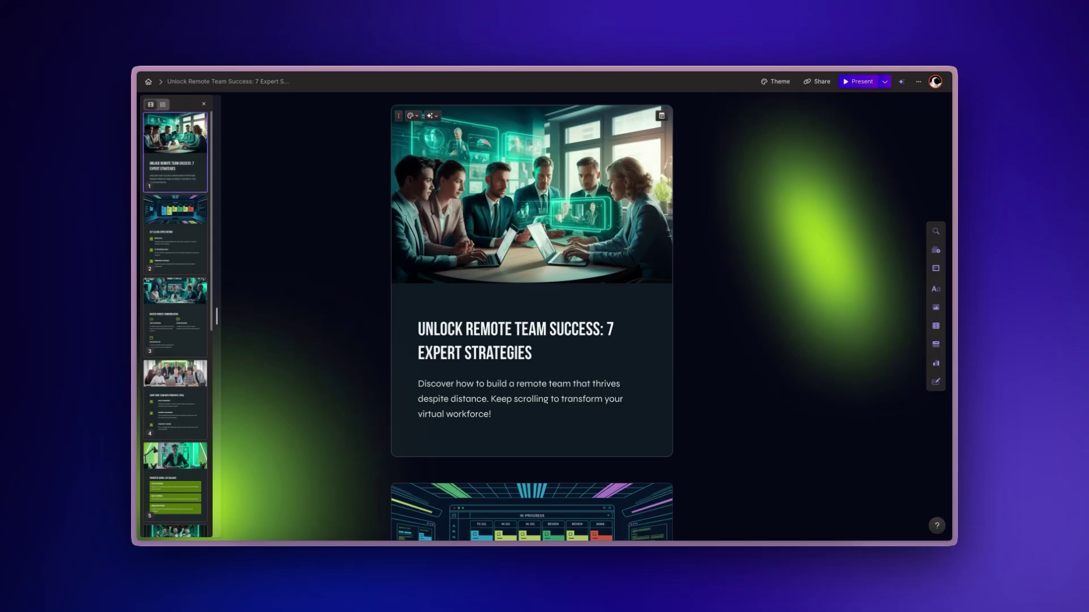
scroll(532, 340, down, 5)
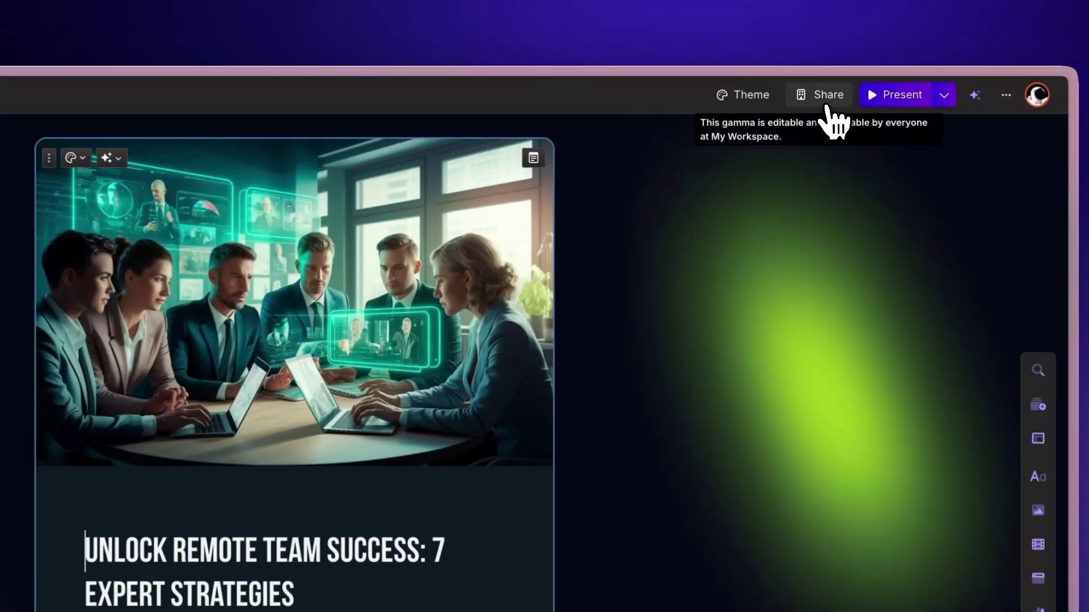
Post the Unlock Remote Team Success carousel to LinkedIn with the pasted caption, then view the post
click(827, 95)
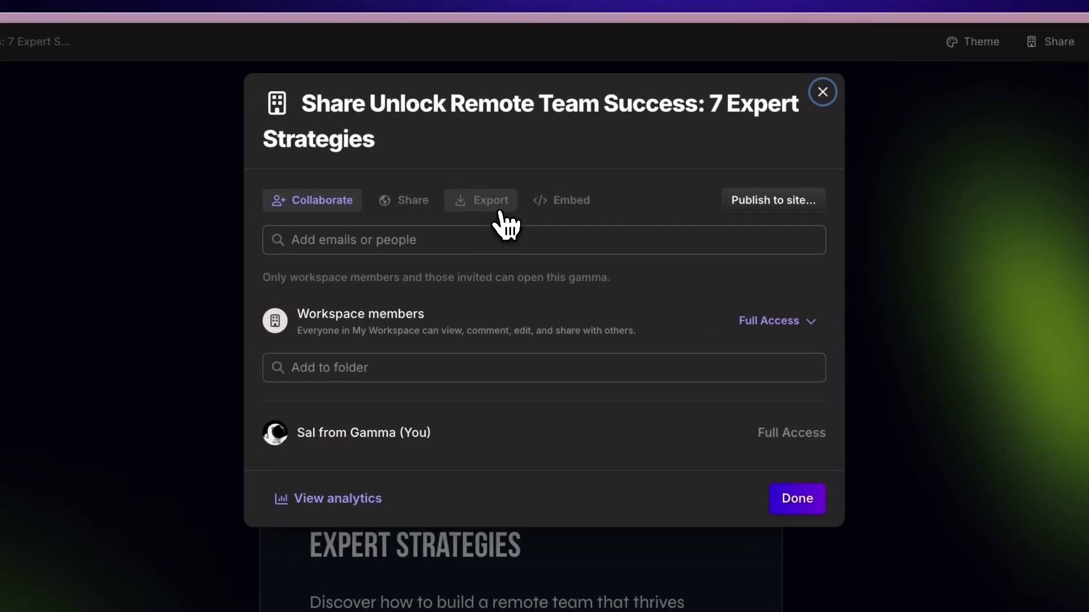
click(487, 202)
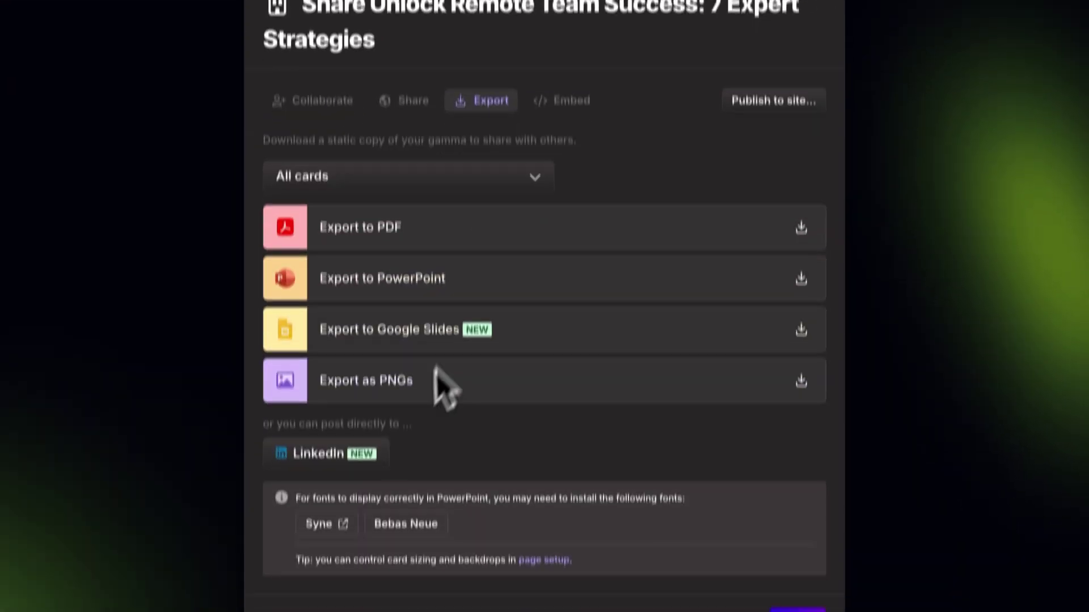
scroll(437, 373, down, 3)
click(326, 408)
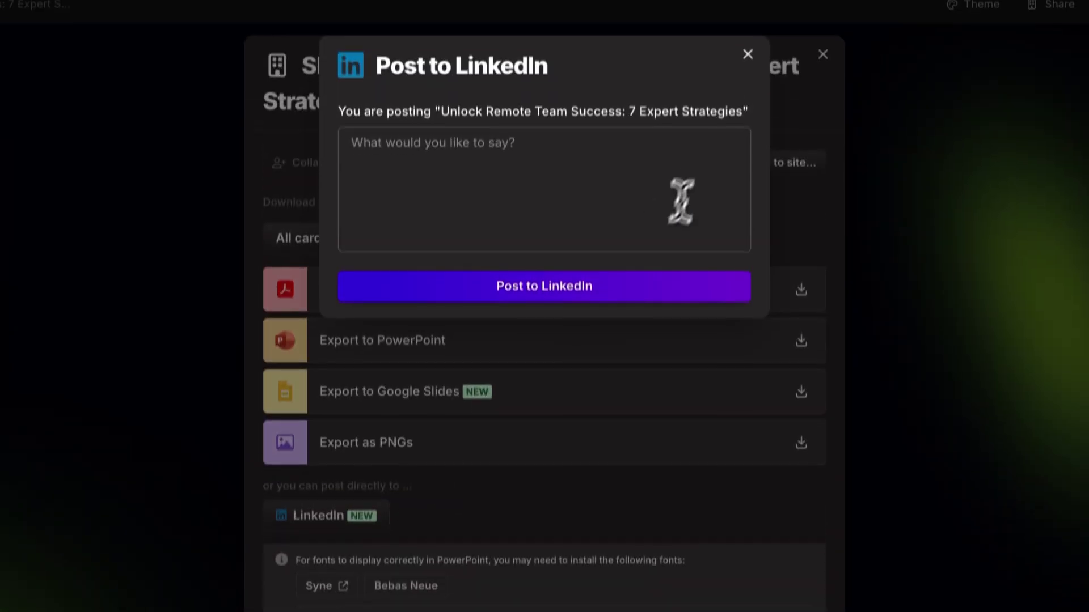
key(ctrl+v)
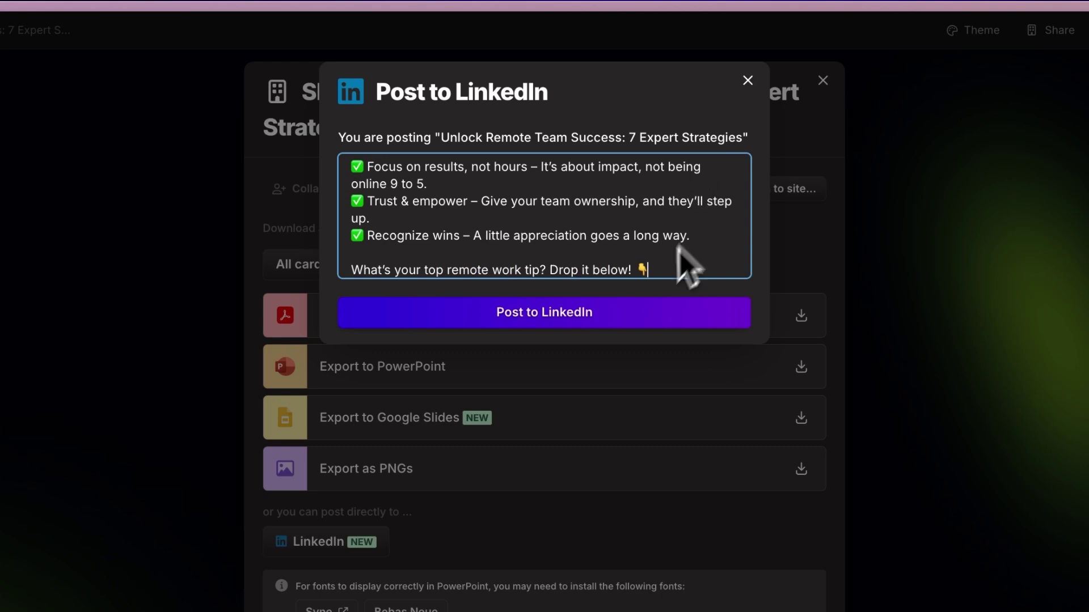
click(621, 315)
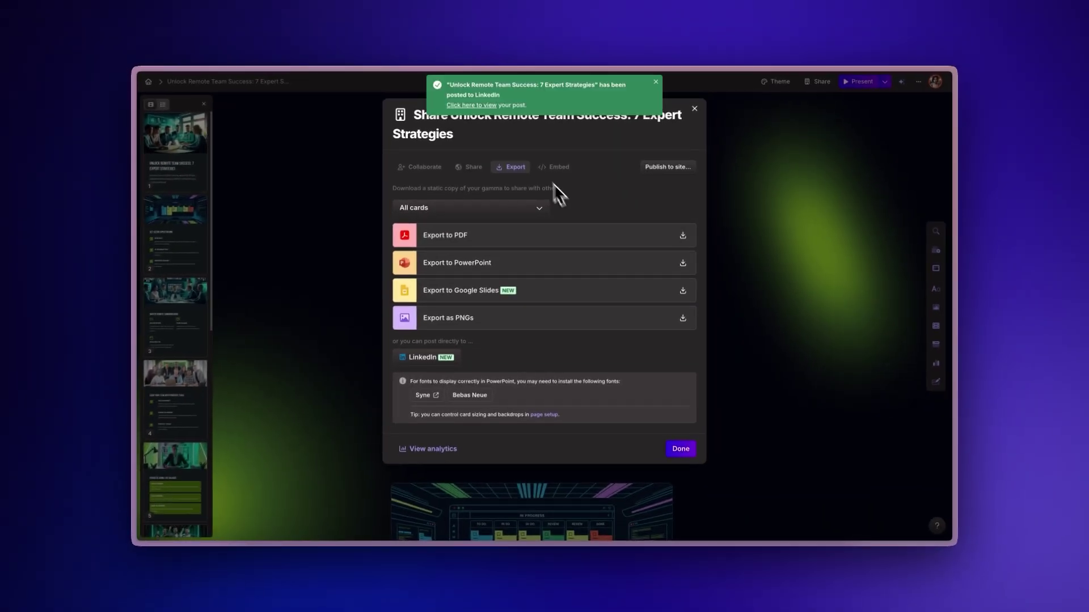
click(489, 107)
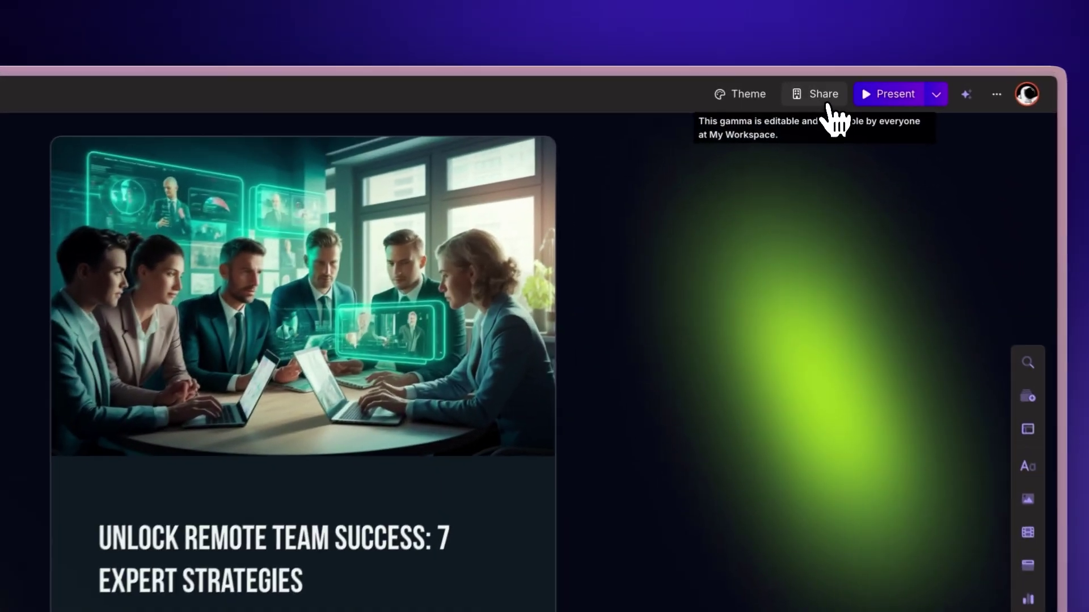
Export all cards of the Unlock Remote Team Success carousel to a PDF
click(819, 83)
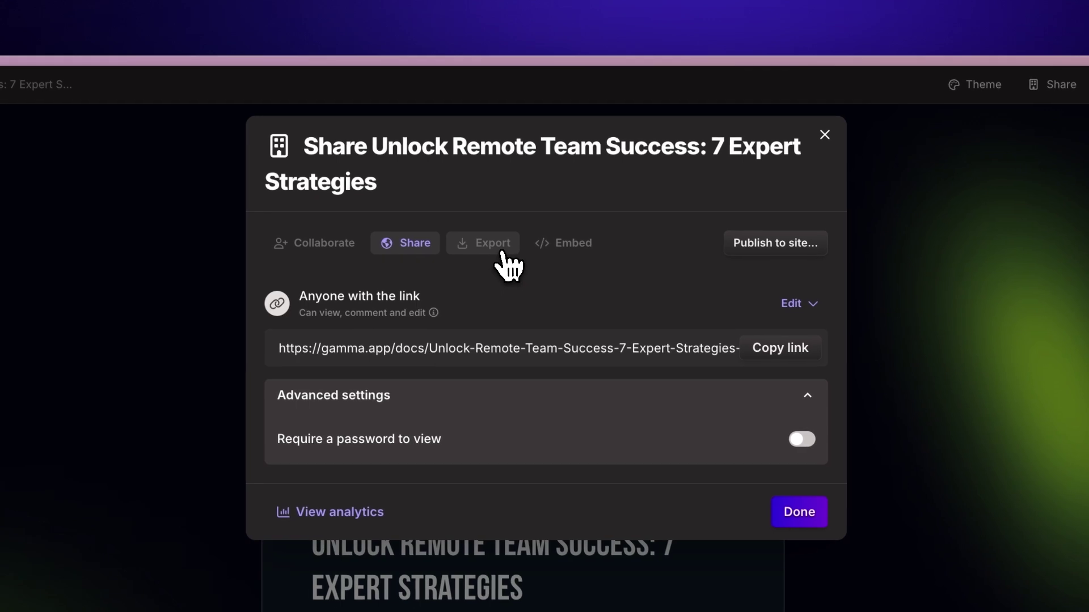
click(494, 244)
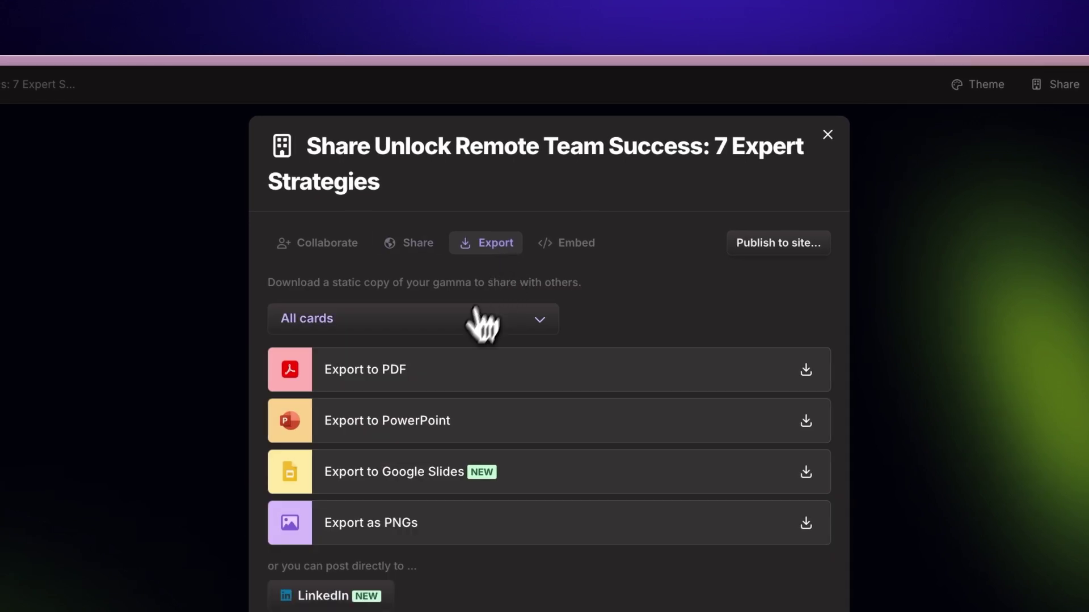
click(445, 379)
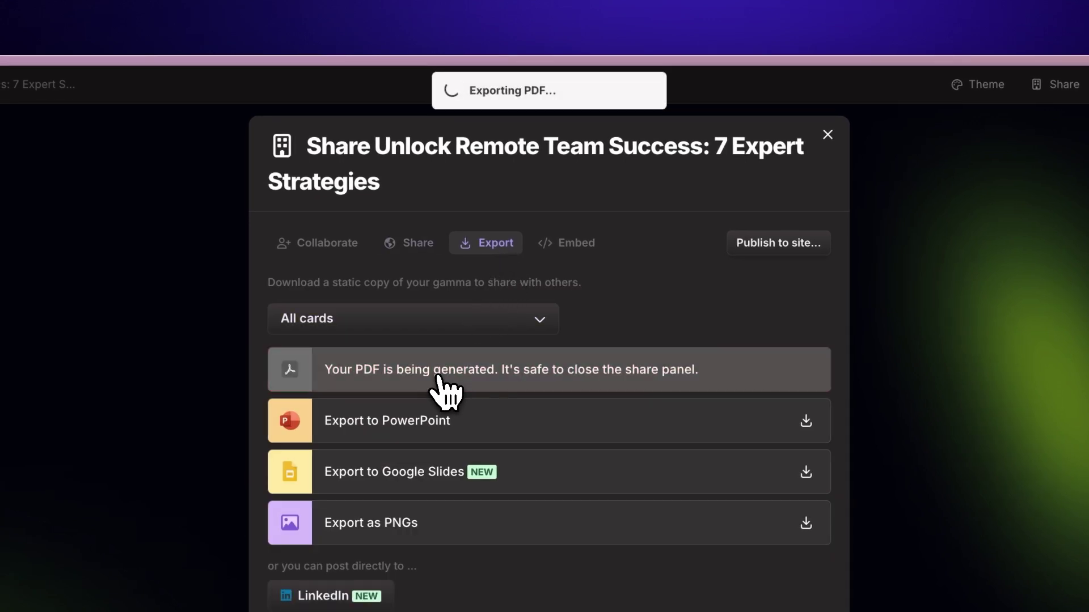